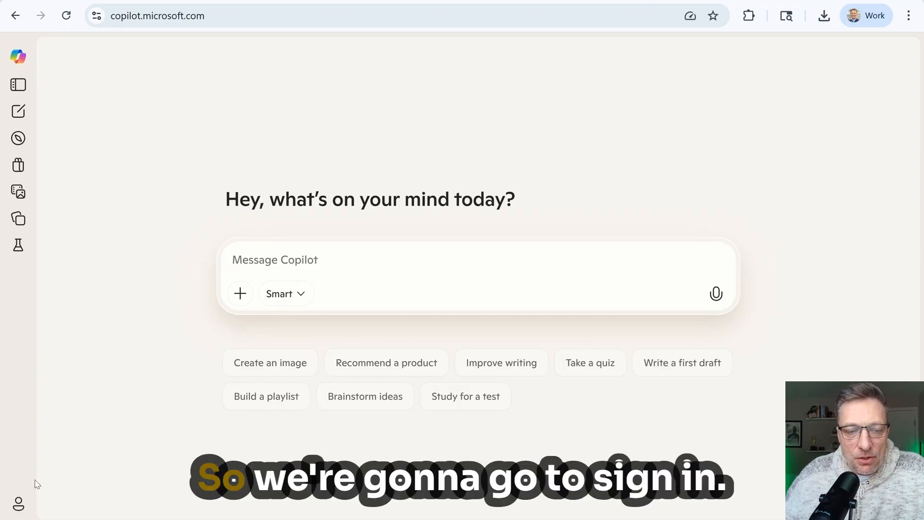
Sign in to Copilot with the signed-in Microsoft account, choose the Work experience and dismiss the welcome screen.
left_click(19, 503)
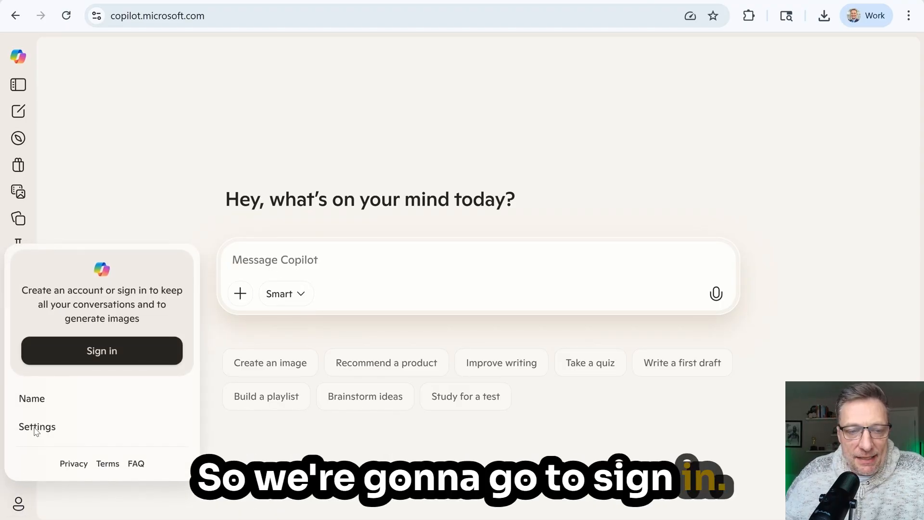
left_click(103, 356)
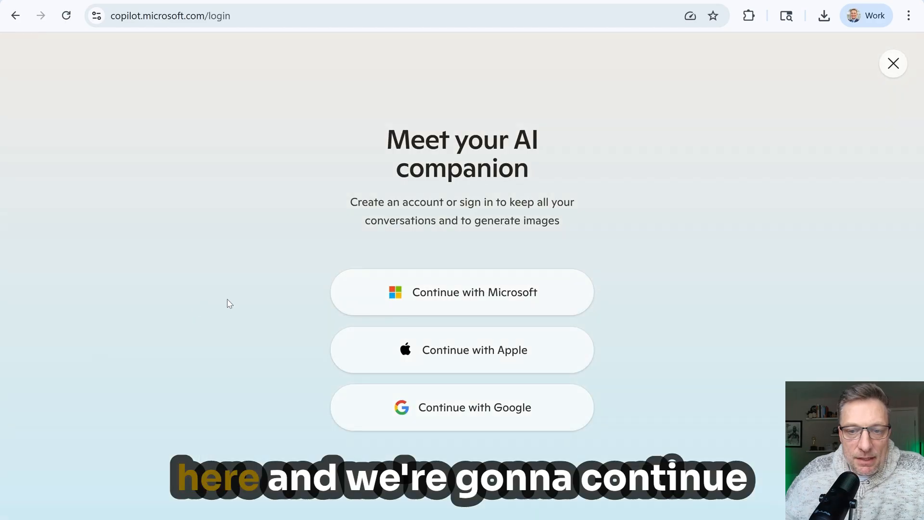
left_click(462, 294)
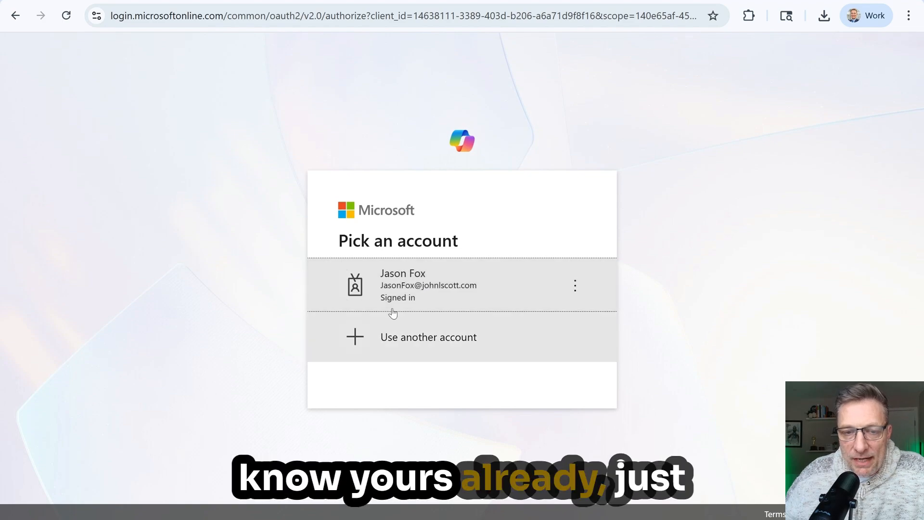
left_click(421, 287)
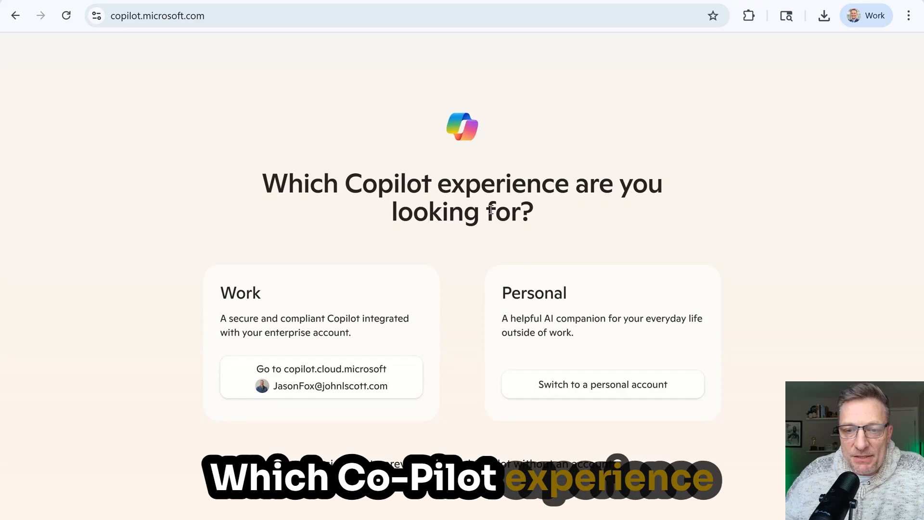
left_click(306, 375)
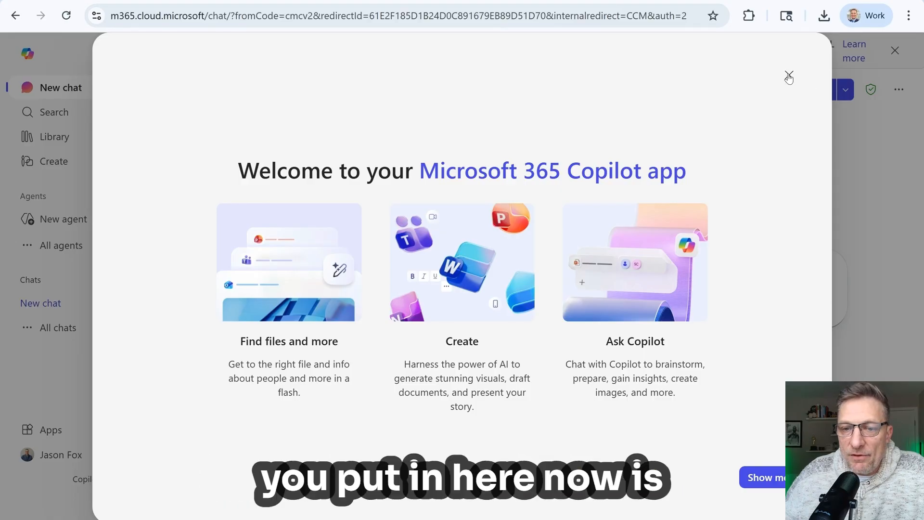
left_click(788, 77)
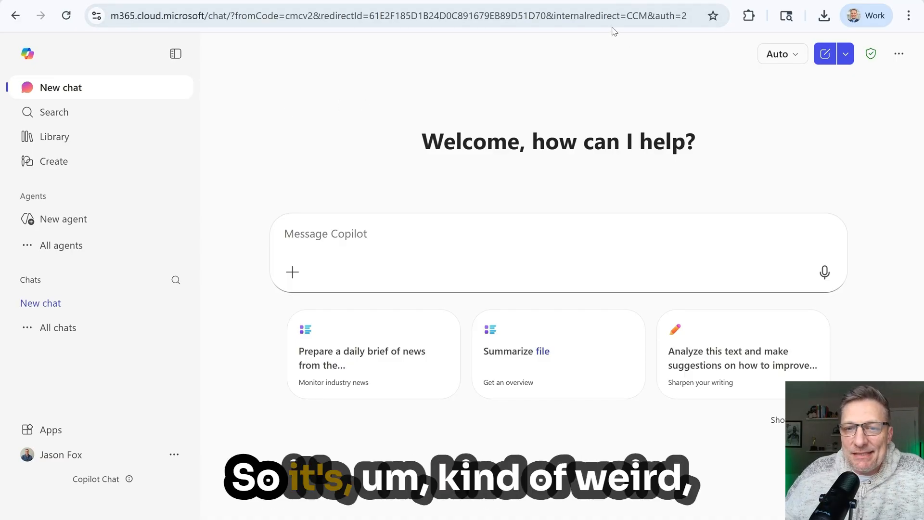
left_click(360, 21)
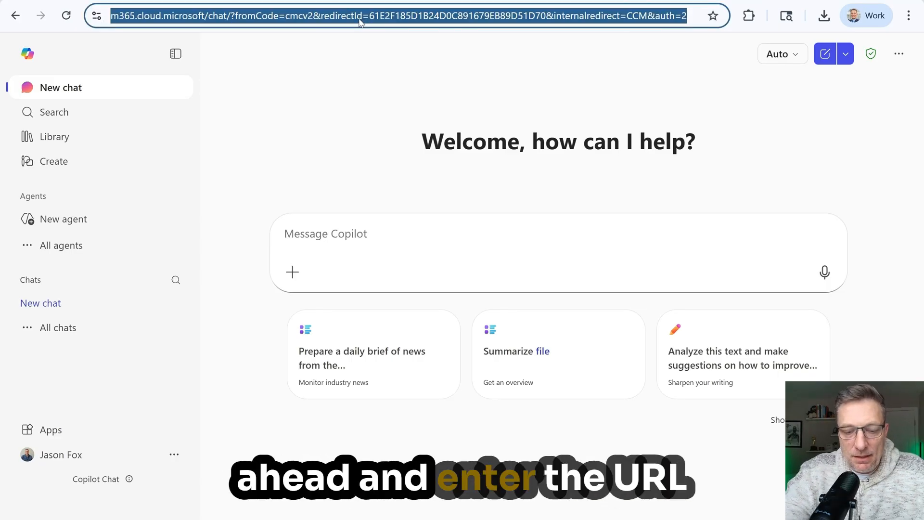
type("https://m365.cloud.microsoft/chat/?titleId=T_6eac4a29-cd30-1f8b-111c-6b3aabbff9d7")
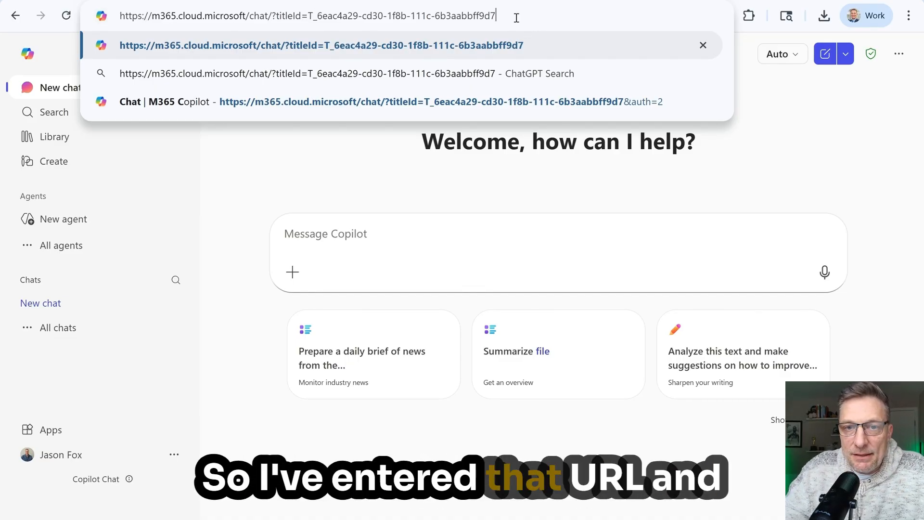
key("Return")
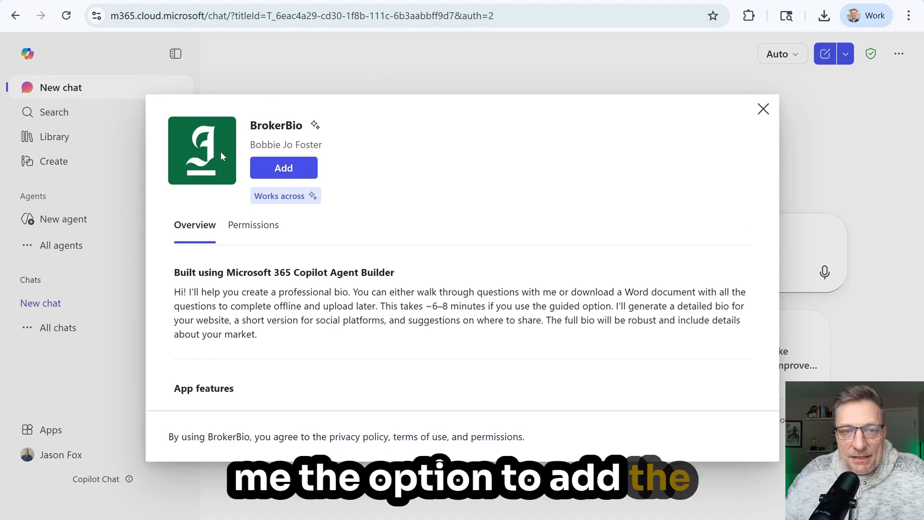
left_click(286, 169)
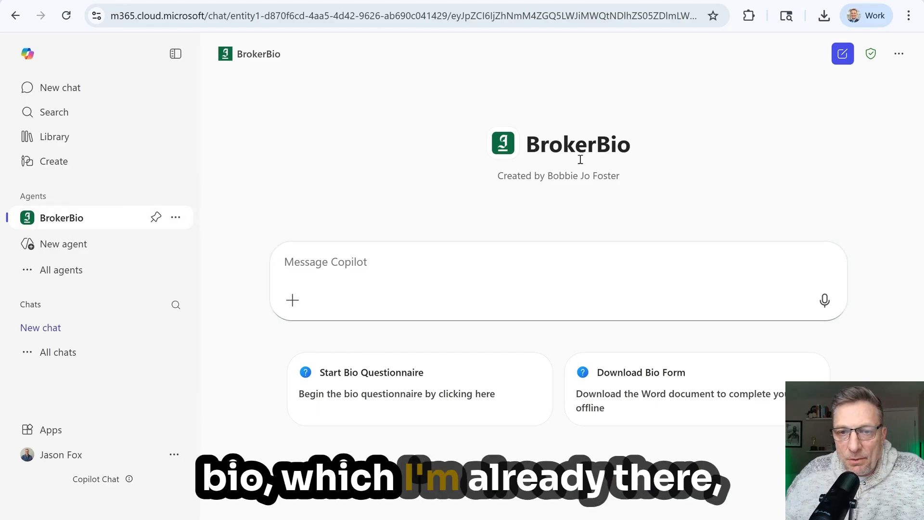
Send BrokerBio the Start Bio Questionnaire prompt and reply with 1 for the guided questions.
left_click_drag(526, 144, 619, 145)
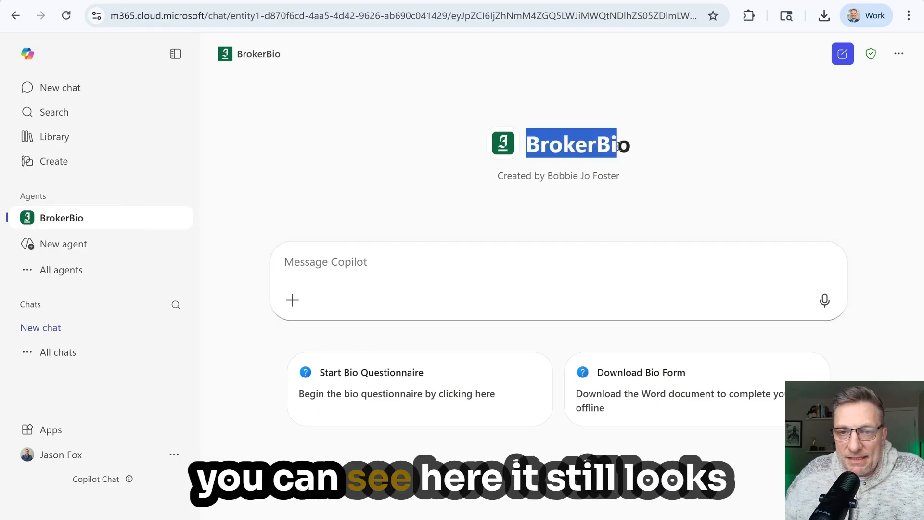
left_click(389, 262)
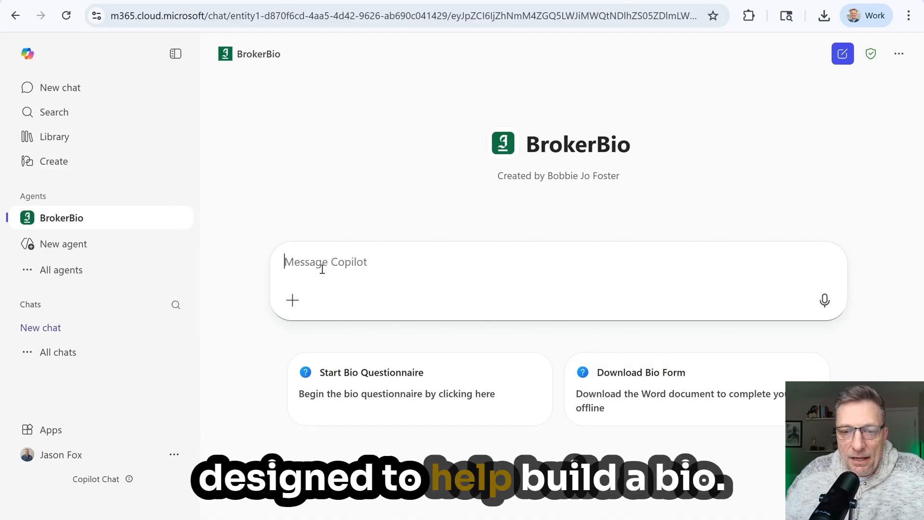
left_click(385, 385)
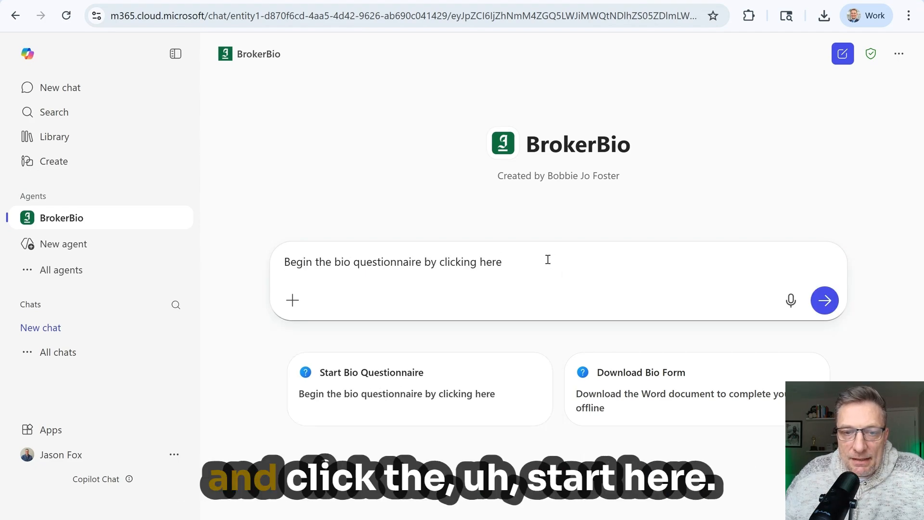
key("Return")
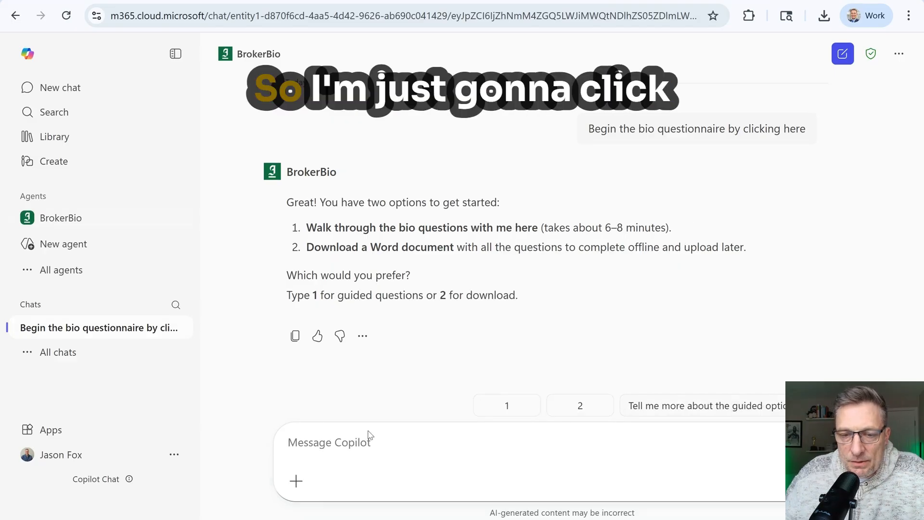
left_click(500, 405)
type("1")
key("Return")
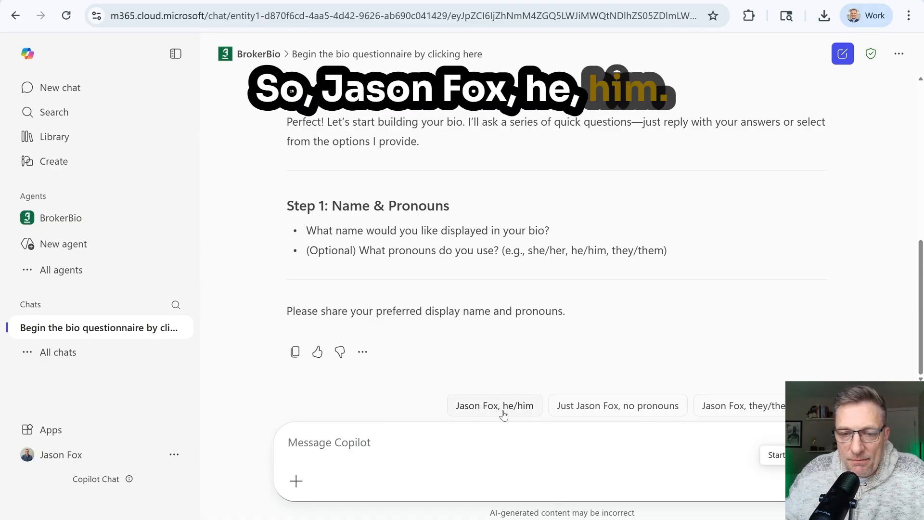
Answer the Name & Pronouns question with the suggested full name and he/him, and review the License & Certifications question.
left_click(504, 414)
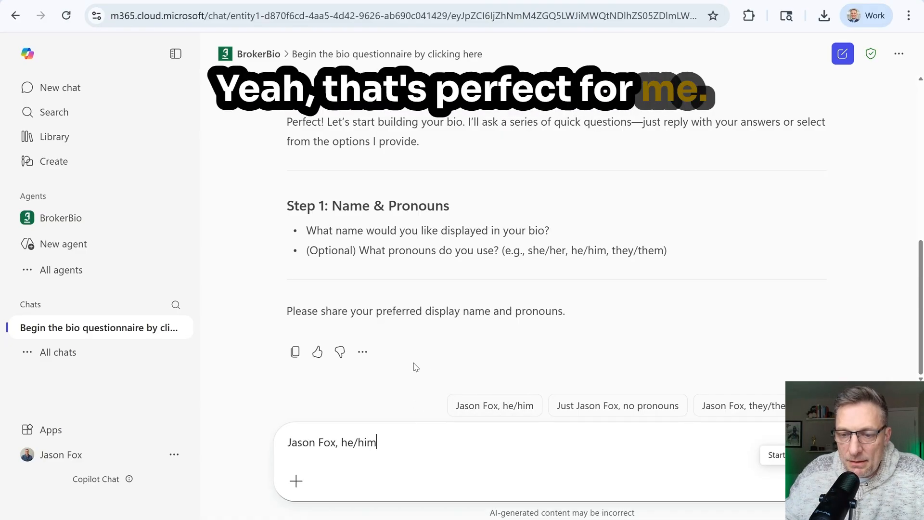
key("Return")
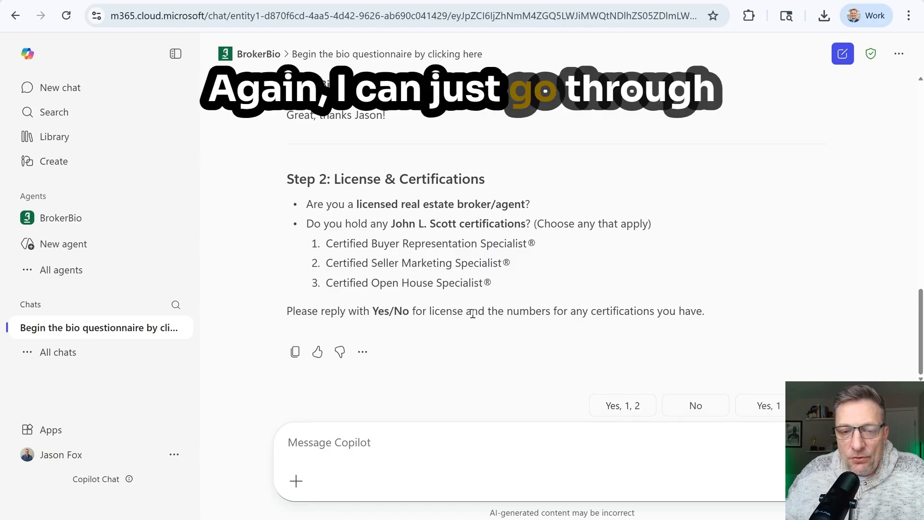
scroll(473, 313, "up", 5)
scroll(471, 314, "down", 5)
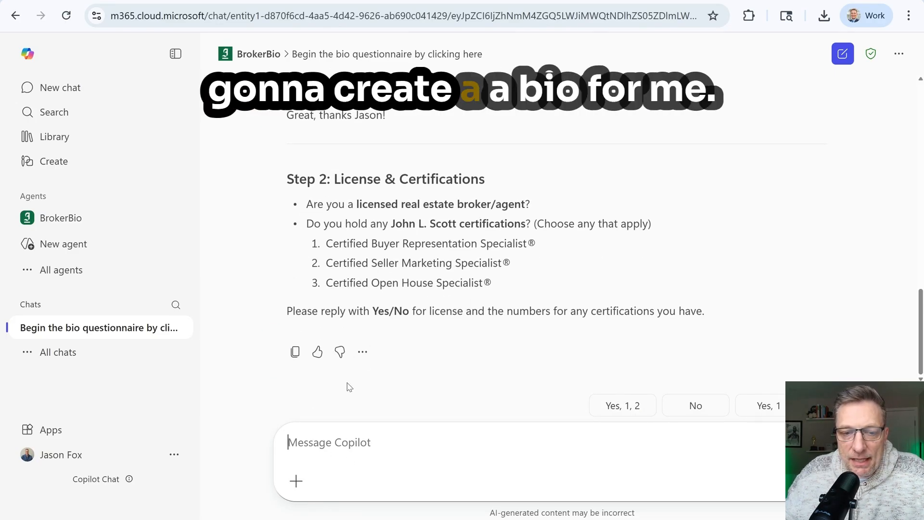
scroll(375, 433, "up", 1)
scroll(332, 440, "down", 1)
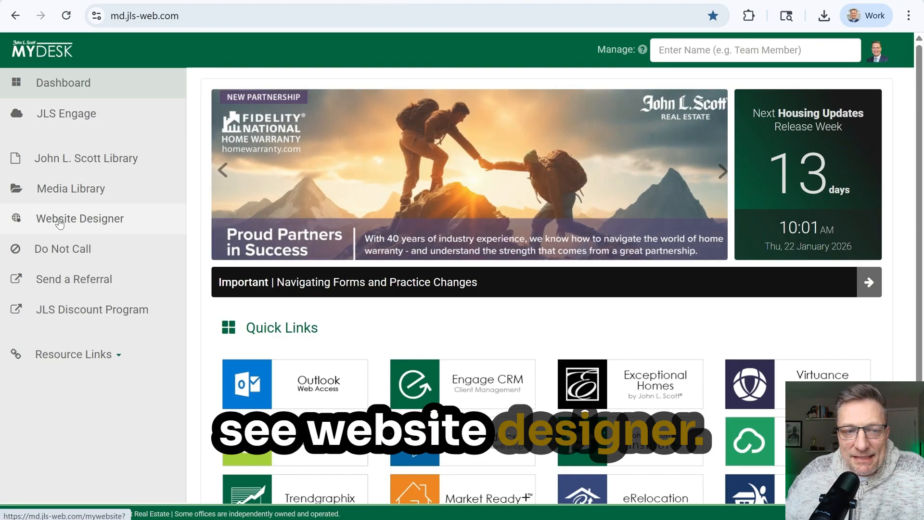
In John L. Scott MyDesk, open Website Designer and put the Luxury site's About page into edit mode.
left_click(61, 221)
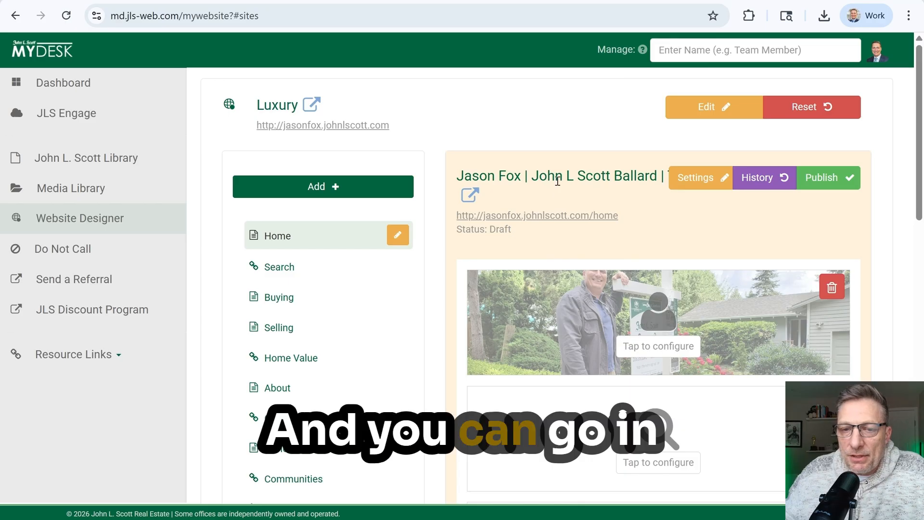
scroll(625, 211, "down", 4)
scroll(649, 202, "up", 4)
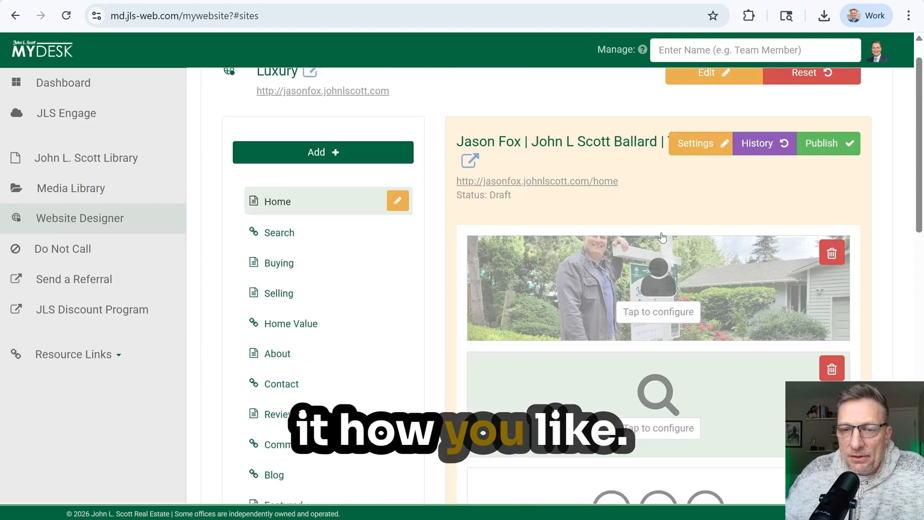
scroll(529, 154, "down", 1)
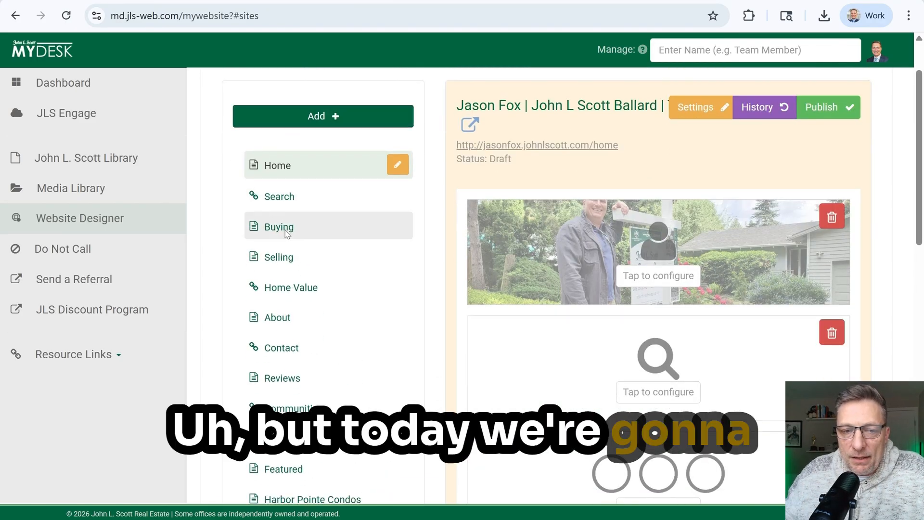
left_click(270, 322)
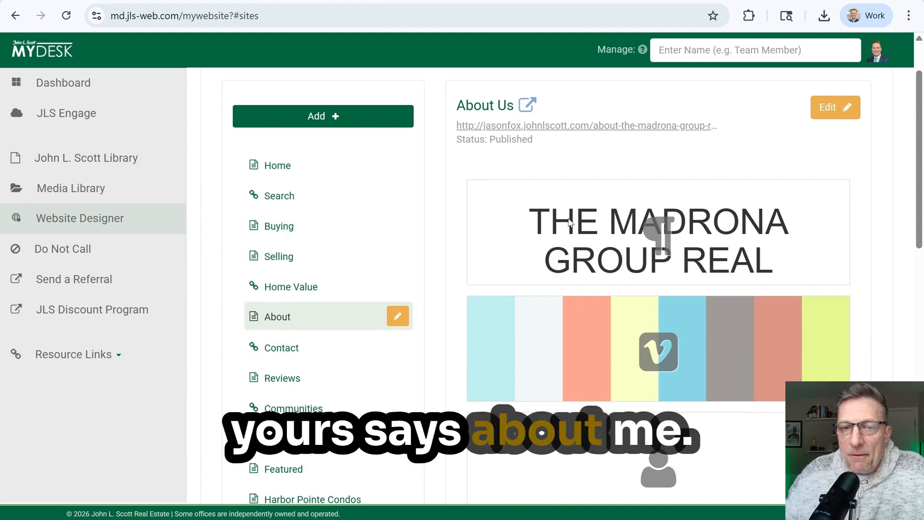
scroll(592, 174, "up", 2)
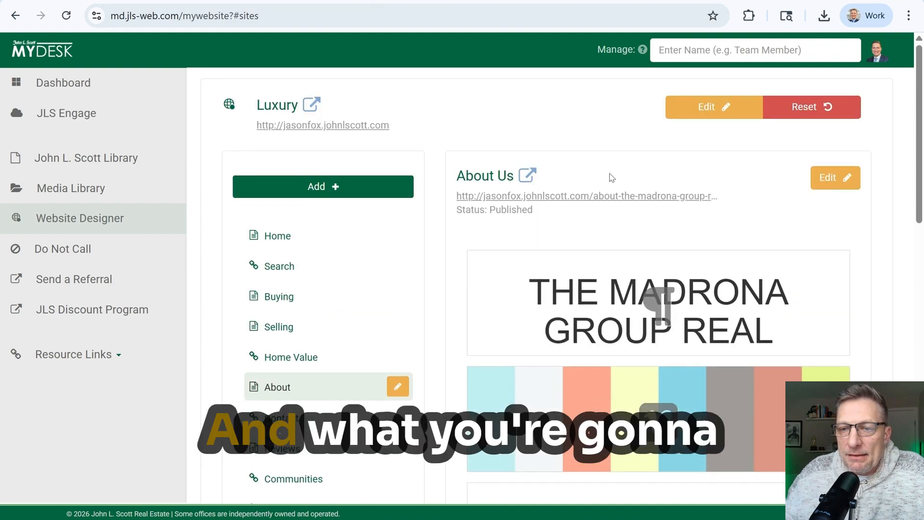
left_click(834, 180)
Examine the content boxes that make up the About Us page, from the title paragraph down to the code blocks.
scroll(721, 182, "down", 3)
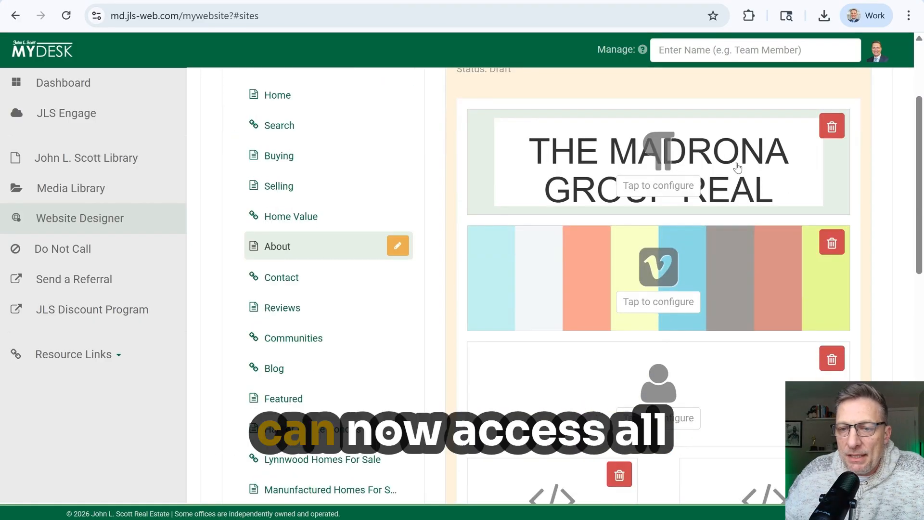
scroll(680, 191, "up", 2)
scroll(680, 191, "down", 3)
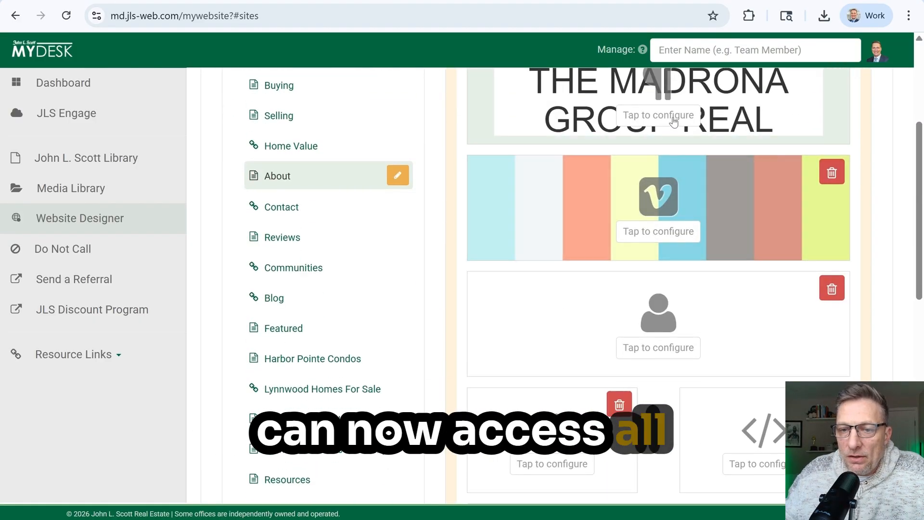
scroll(674, 231, "down", 3)
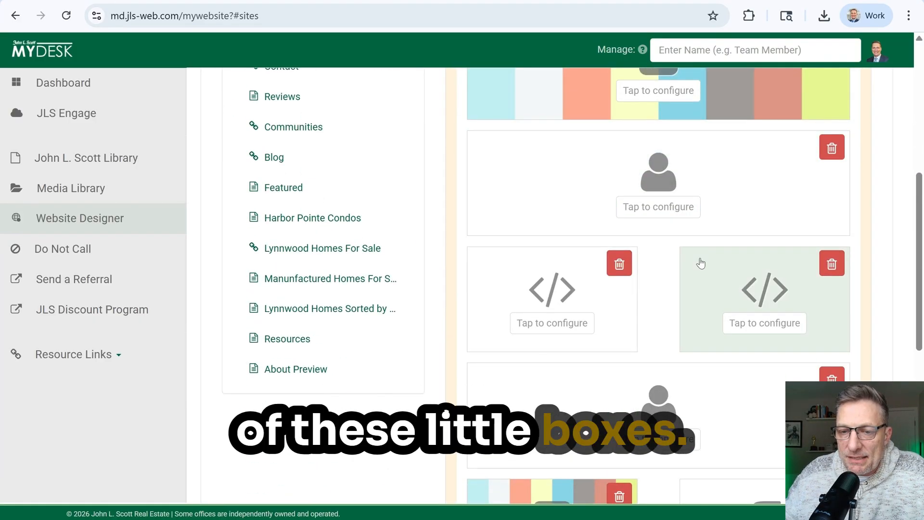
scroll(697, 262, "down", 3)
scroll(721, 328, "down", 3)
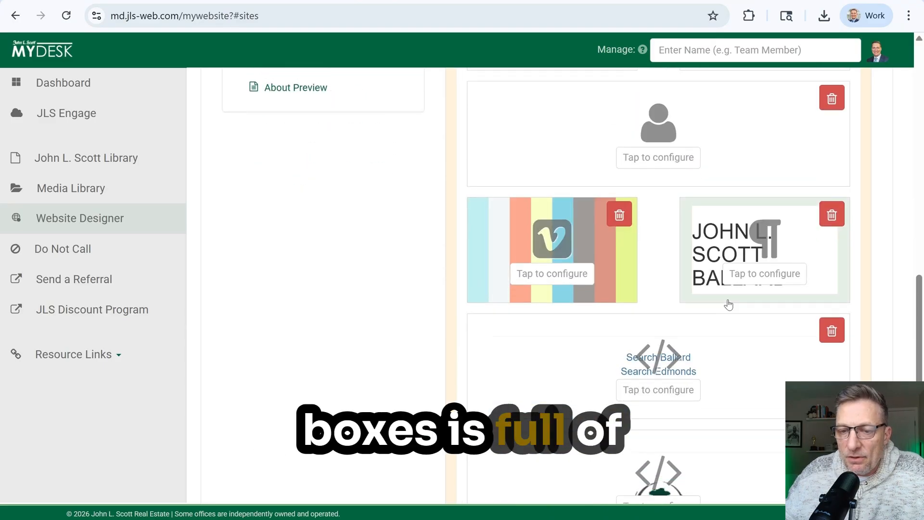
scroll(722, 298, "down", 3)
scroll(688, 288, "up", 4)
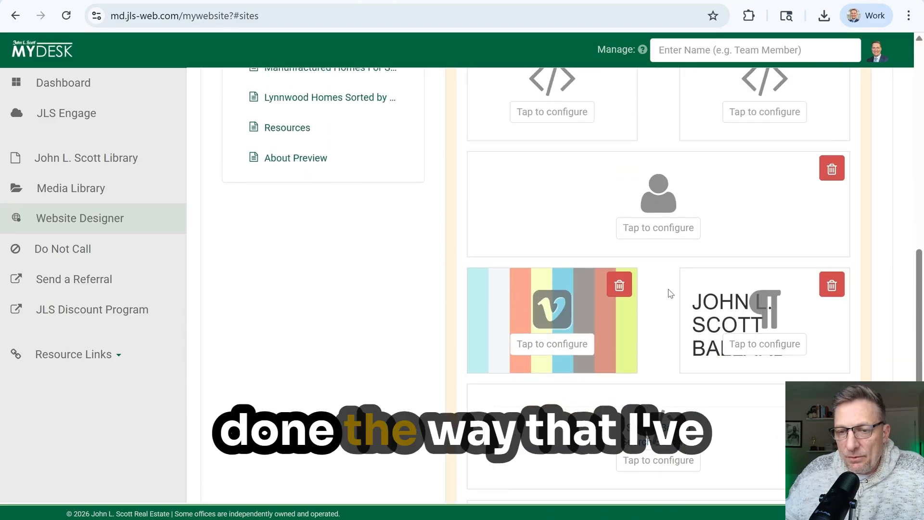
scroll(668, 294, "up", 2)
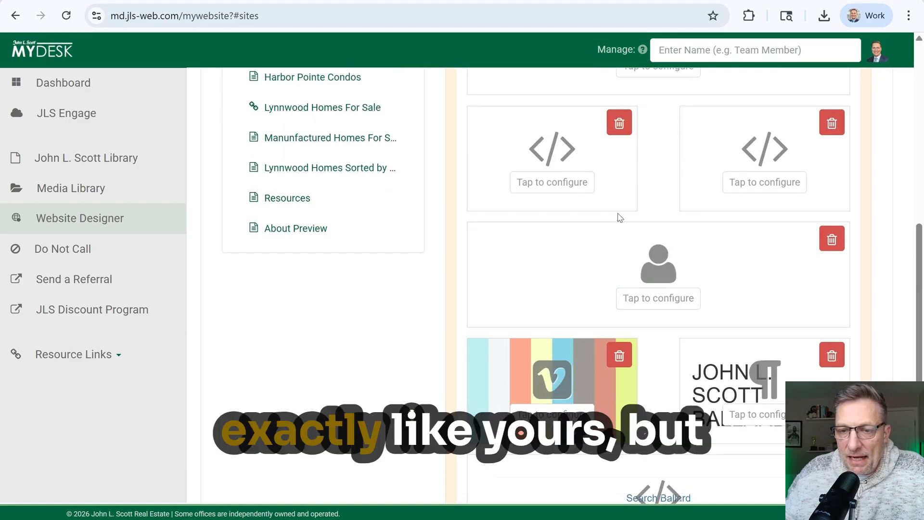
scroll(652, 231, "up", 2)
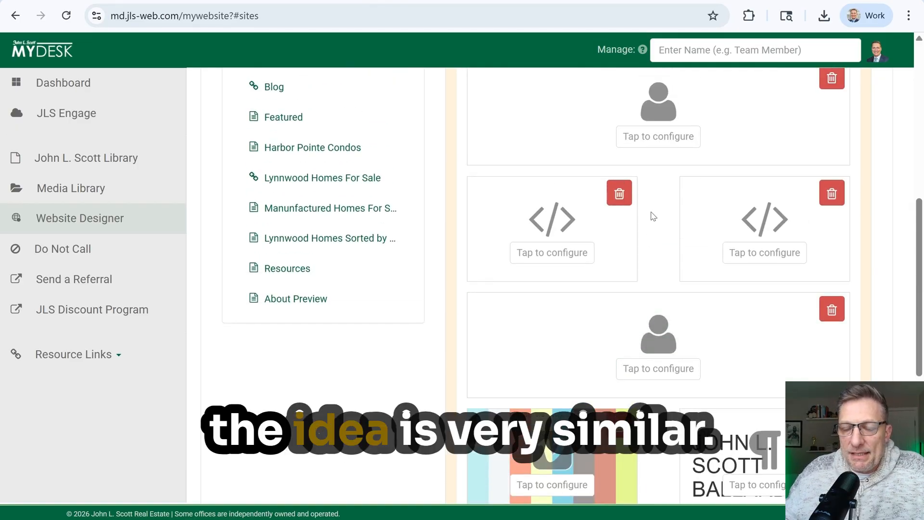
Open the JOHN L. SCOTT BALLARD paragraph box for editing, review its heading and body text, and save the paragraph.
scroll(656, 207, "down", 6)
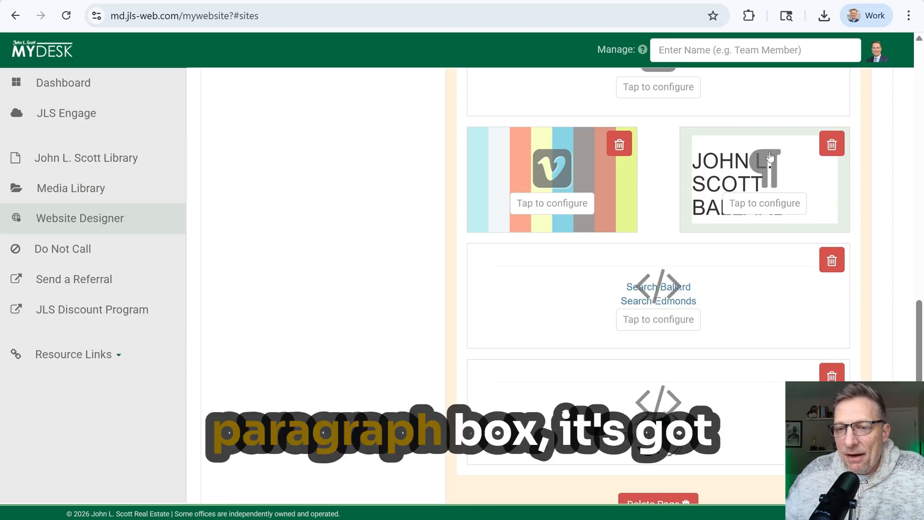
scroll(770, 192, "up", 2)
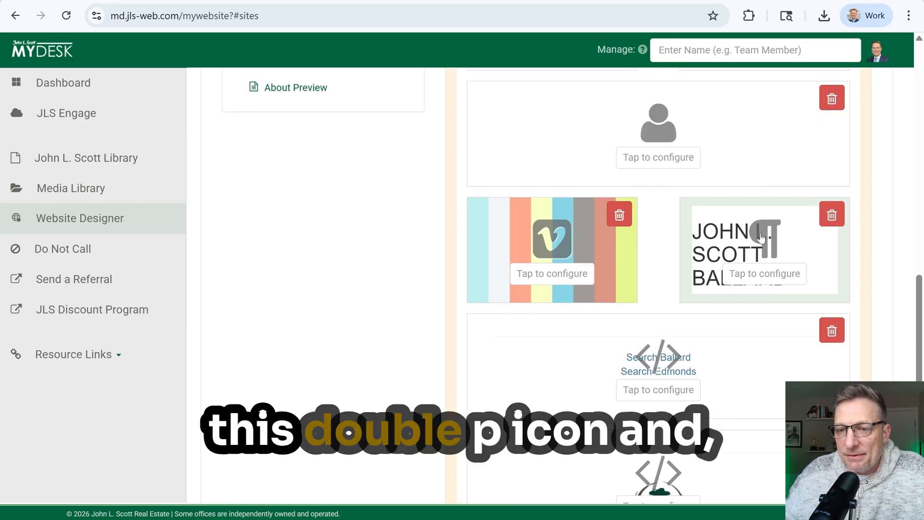
scroll(761, 228, "down", 2)
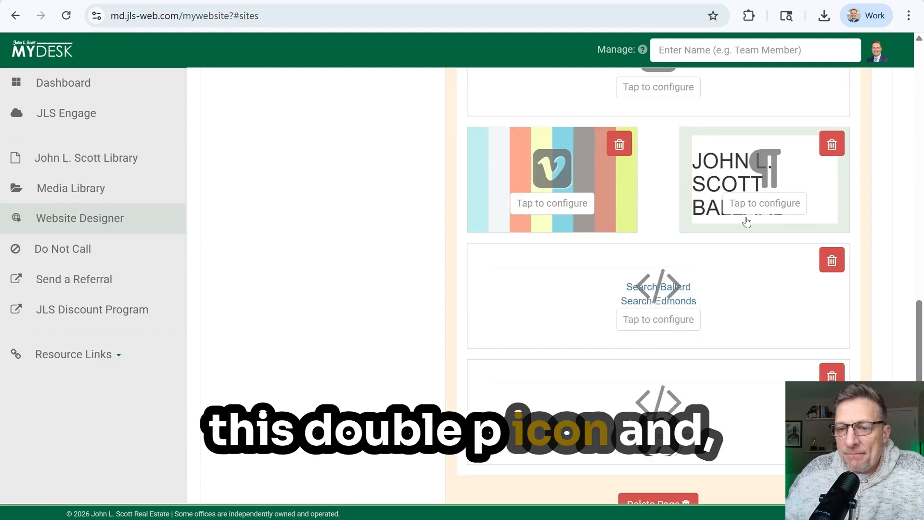
left_click(764, 203)
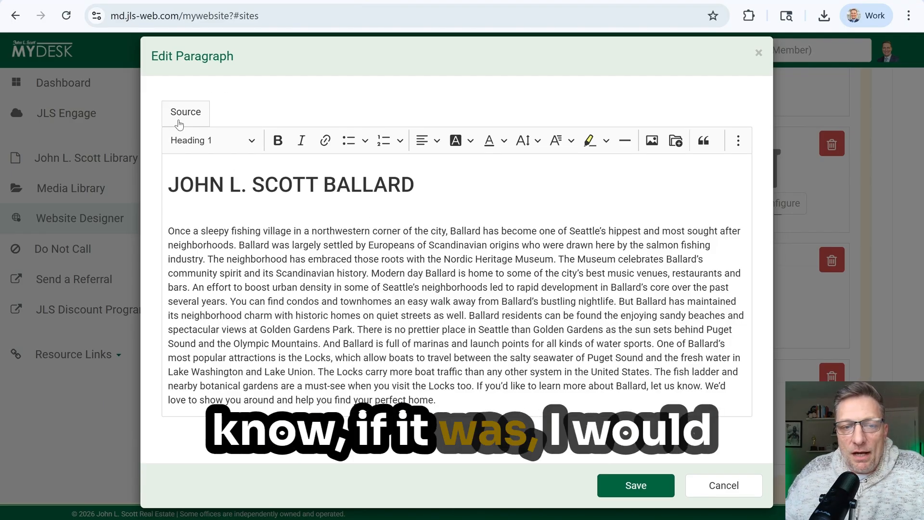
left_click_drag(436, 400, 183, 183)
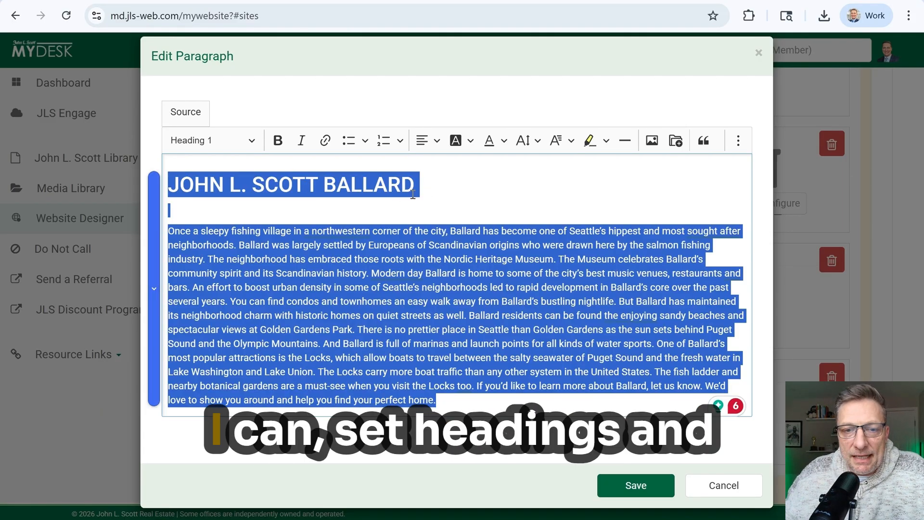
left_click_drag(423, 190, 180, 176)
left_click_drag(224, 231, 373, 302)
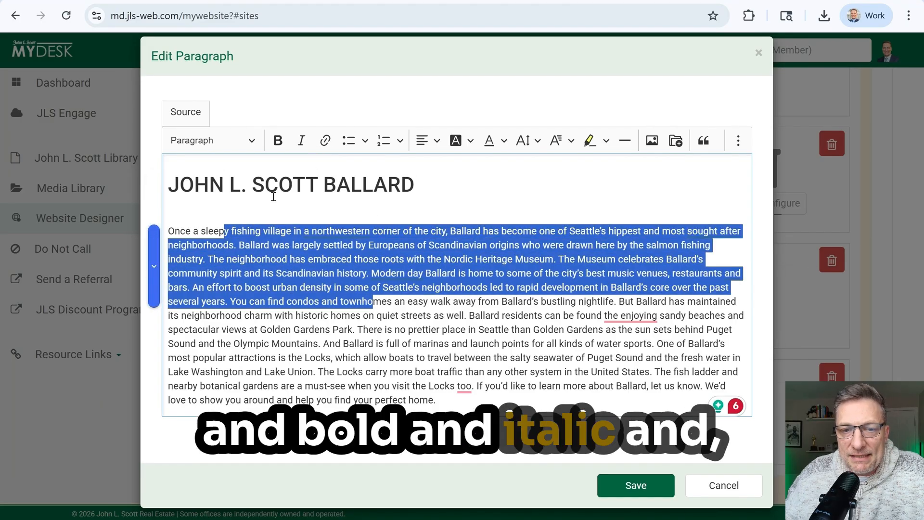
left_click(438, 185)
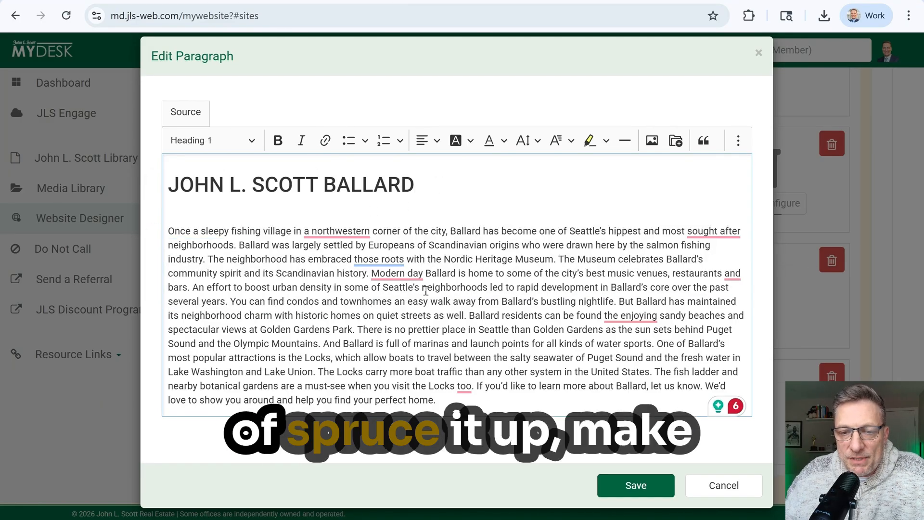
left_click(635, 485)
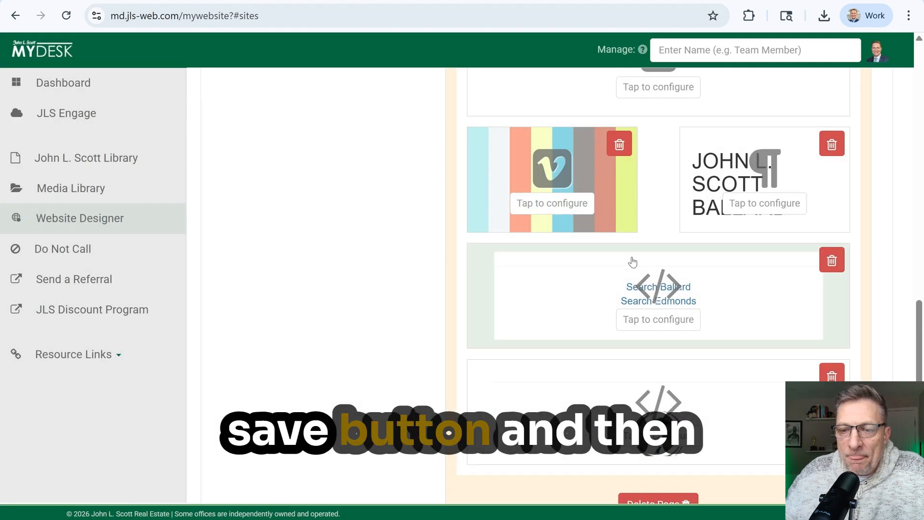
Publish the draft of the About Us page.
scroll(679, 273, "up", 15)
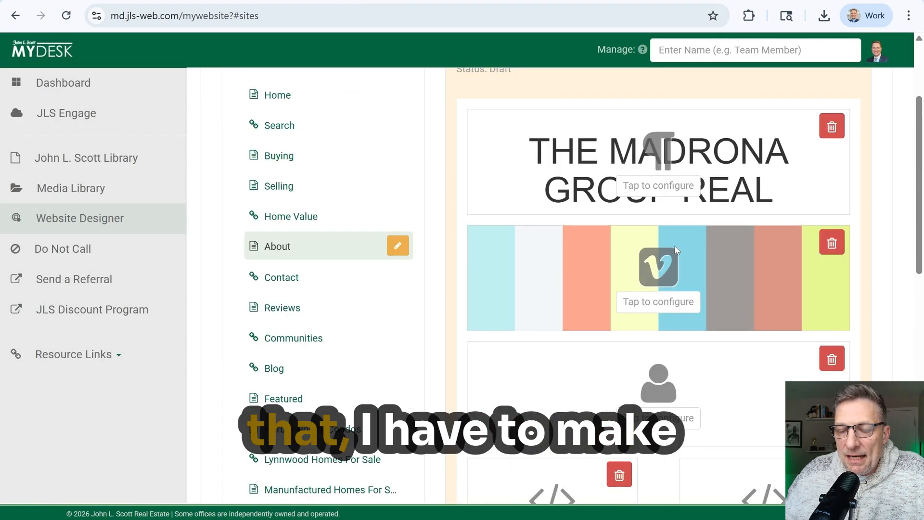
scroll(681, 246, "up", 1)
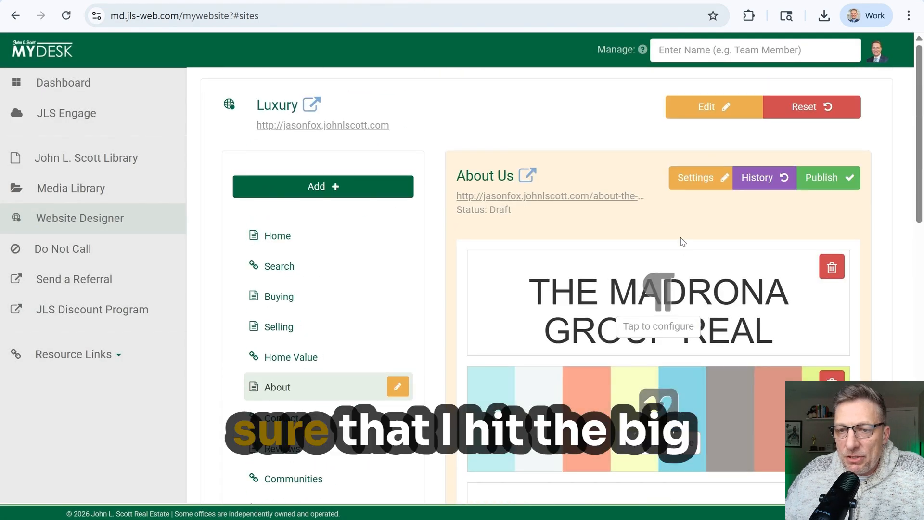
left_click(829, 180)
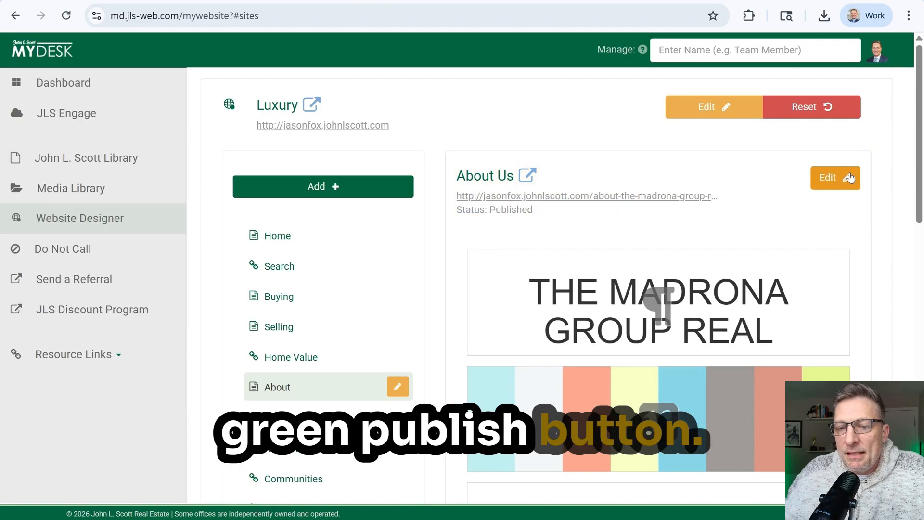